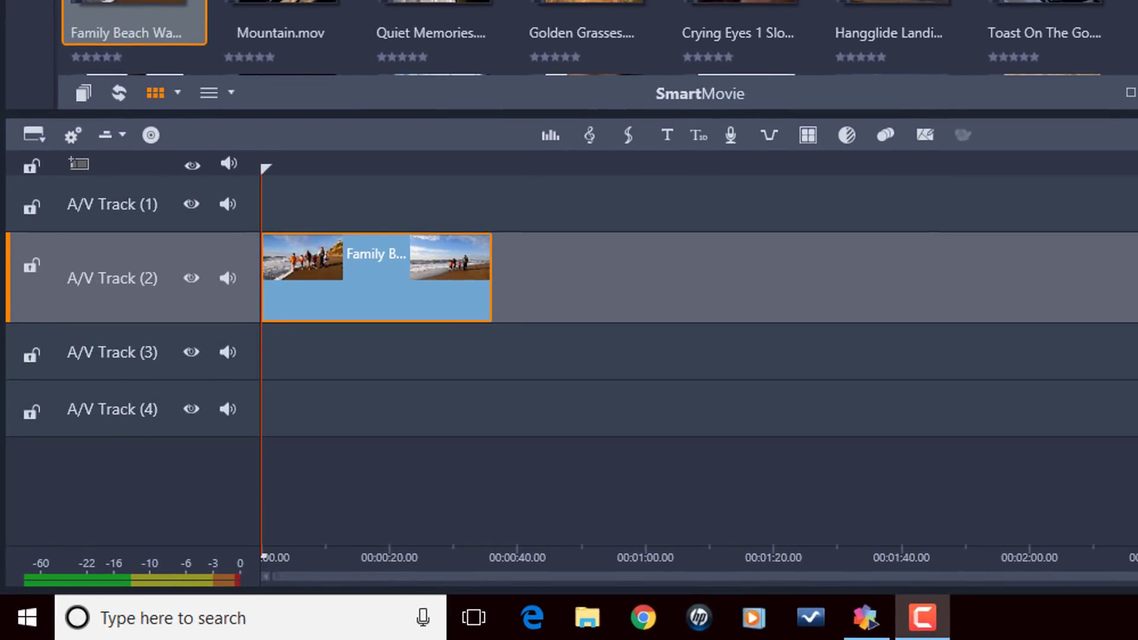
Set the Family Beach Walk clip's speed to 400% in Time Remapping.
click(415, 292)
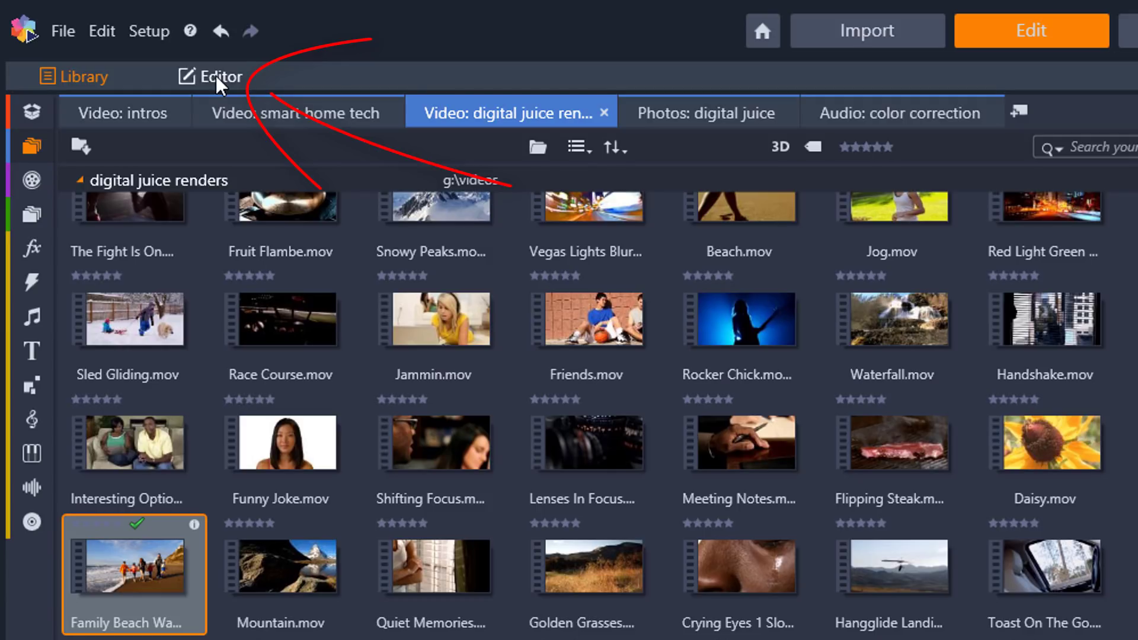
click(216, 76)
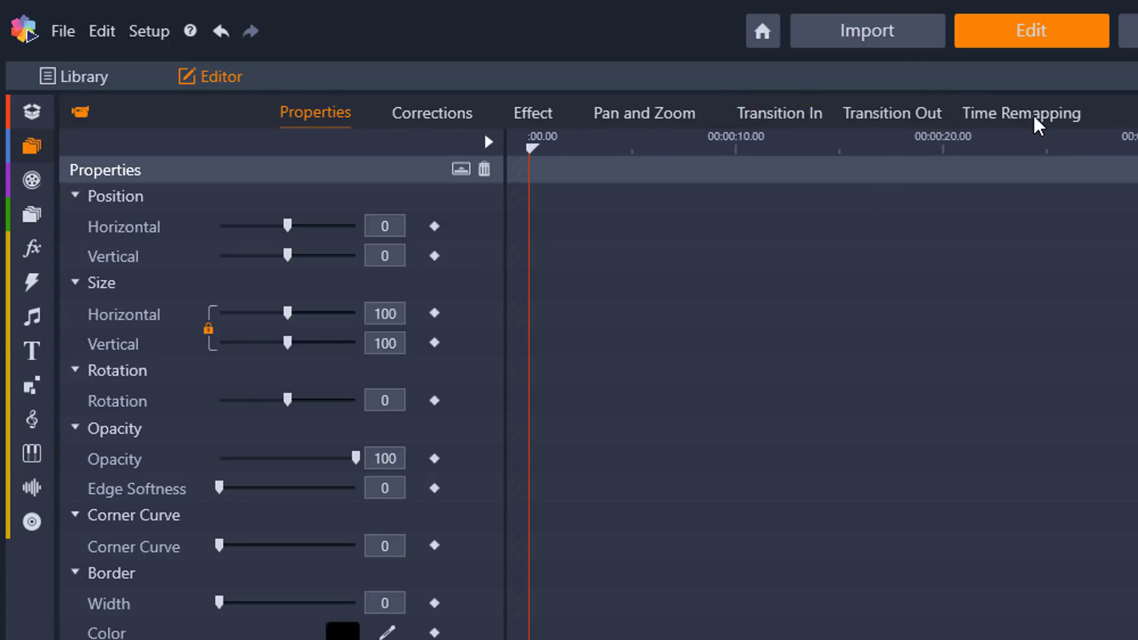
click(1035, 117)
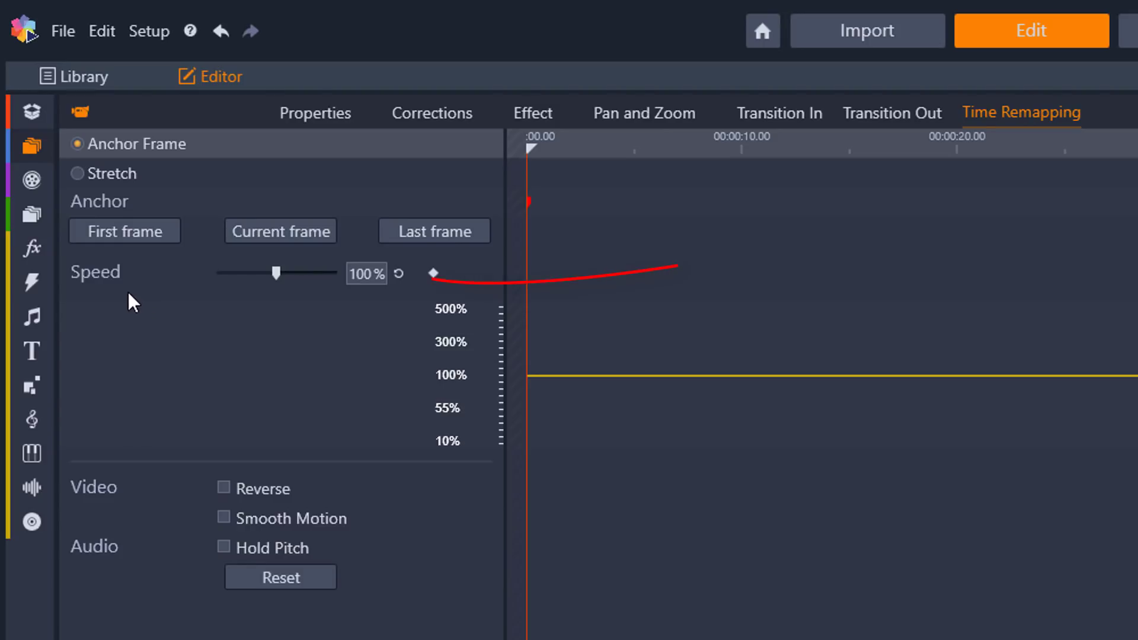
double_click(367, 276)
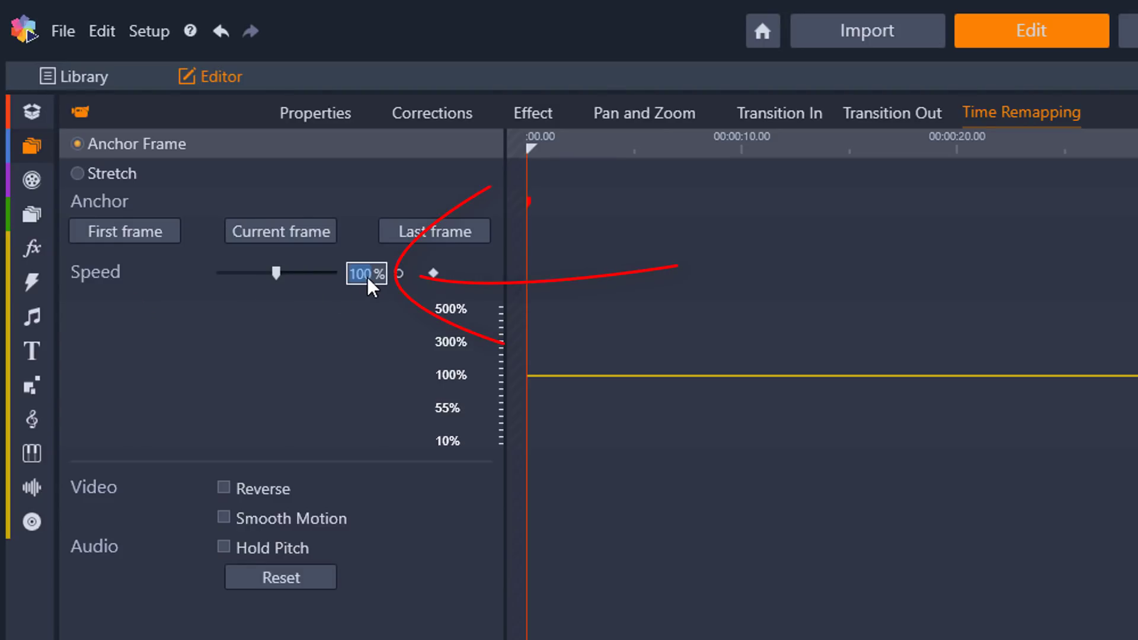
text(400)
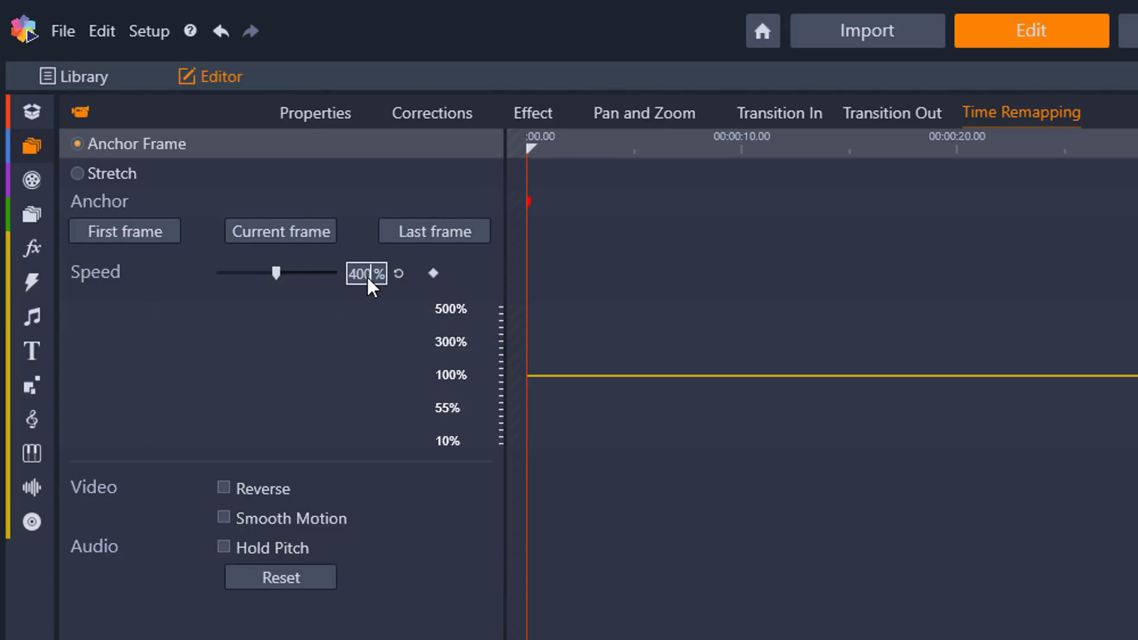
key(Return)
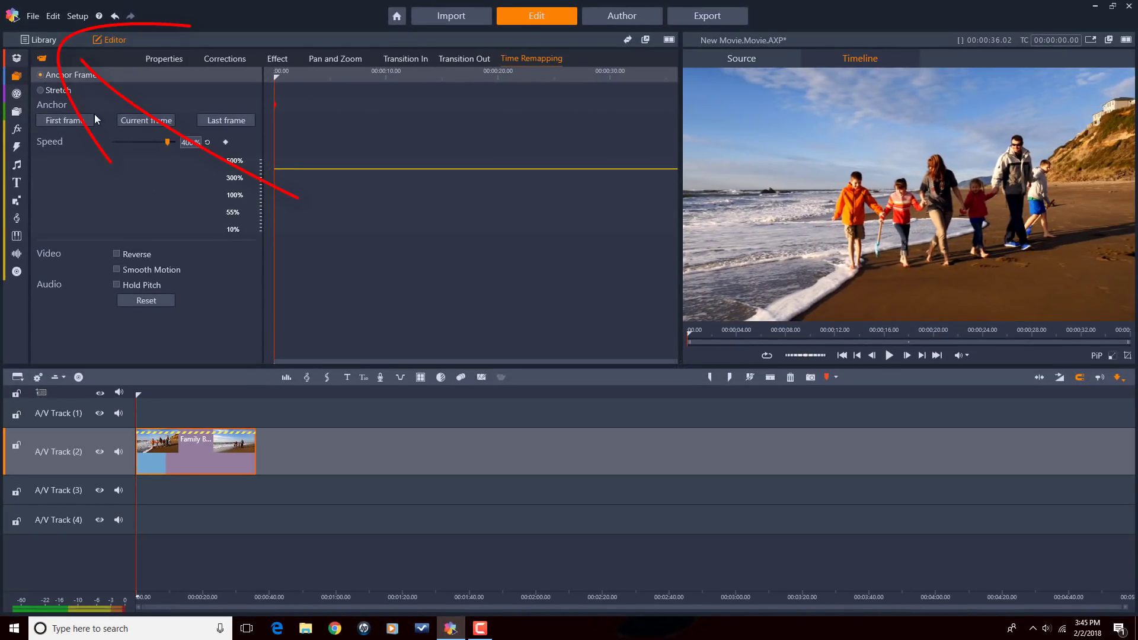
Trim the beach clip's end to about nine seconds and return the playhead to the start.
click(42, 39)
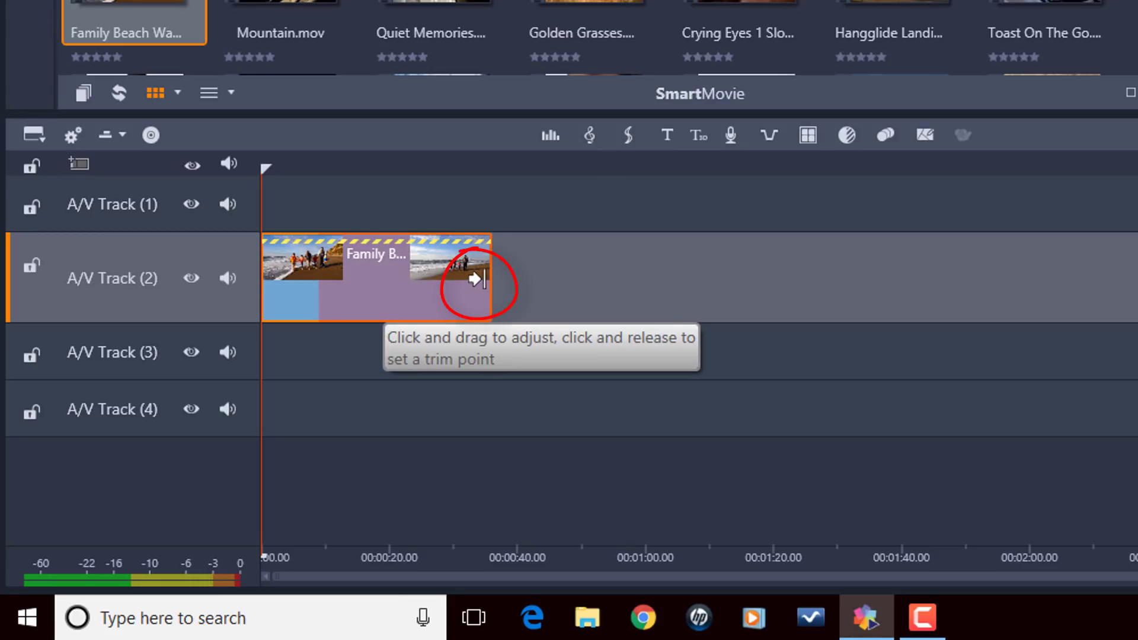
click(475, 278)
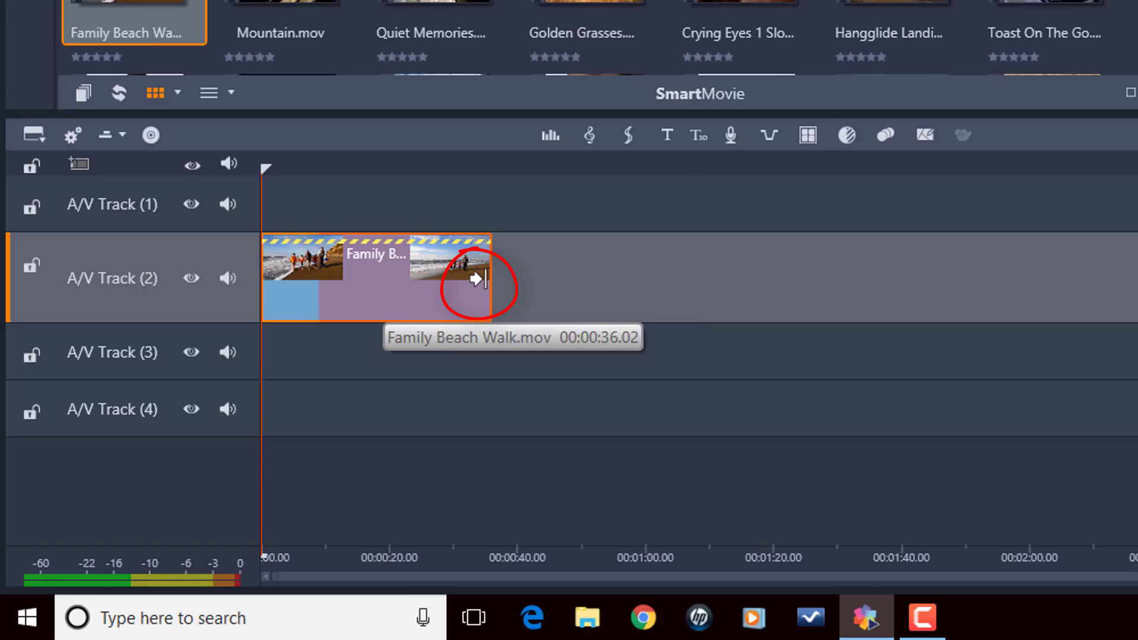
drag(478, 278, 357, 285)
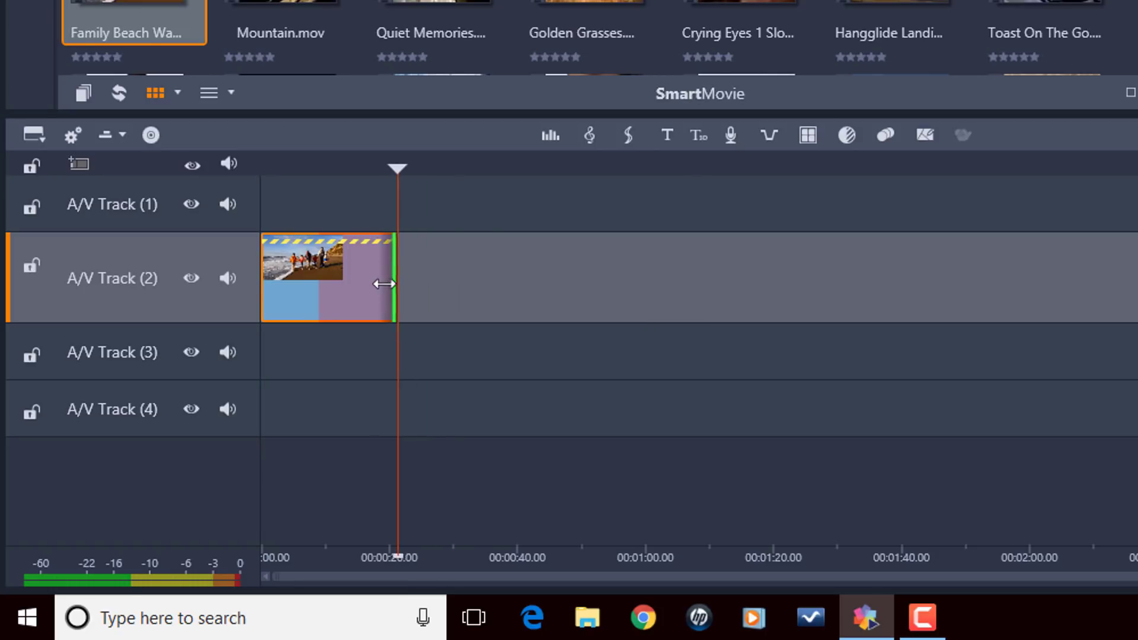
drag(358, 285, 333, 290)
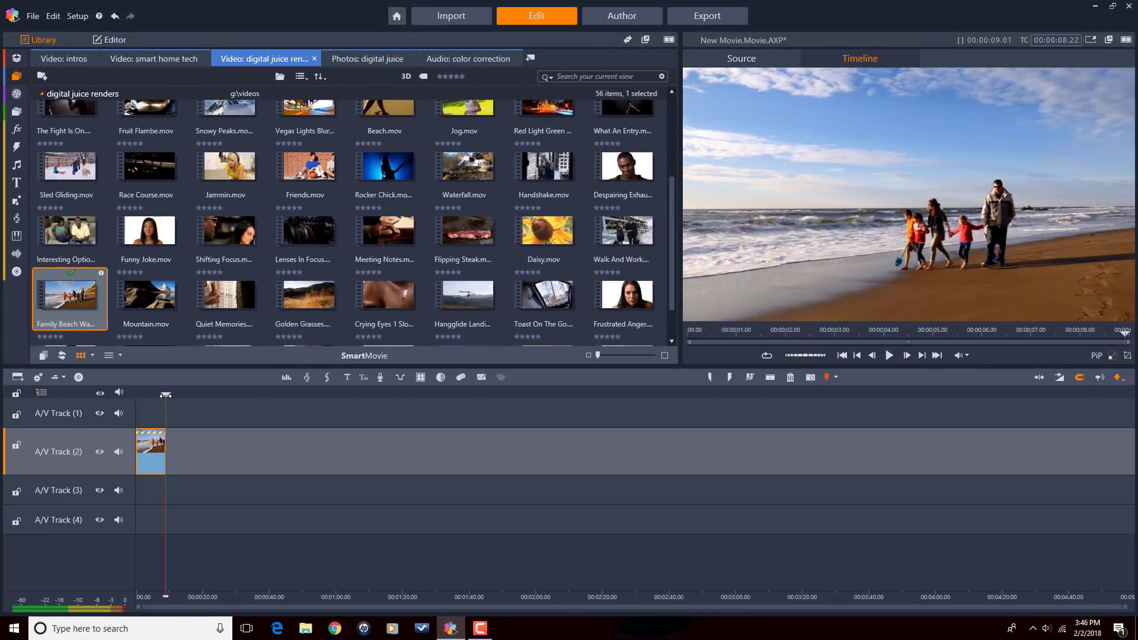
drag(166, 394, 138, 394)
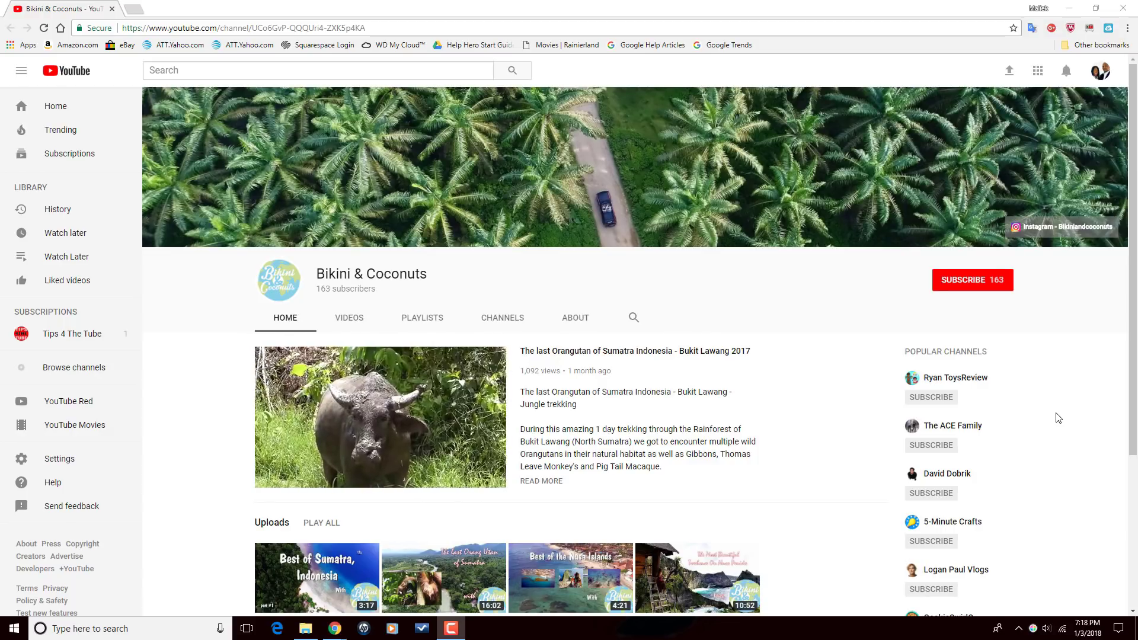
scroll(1058, 418, down, 3)
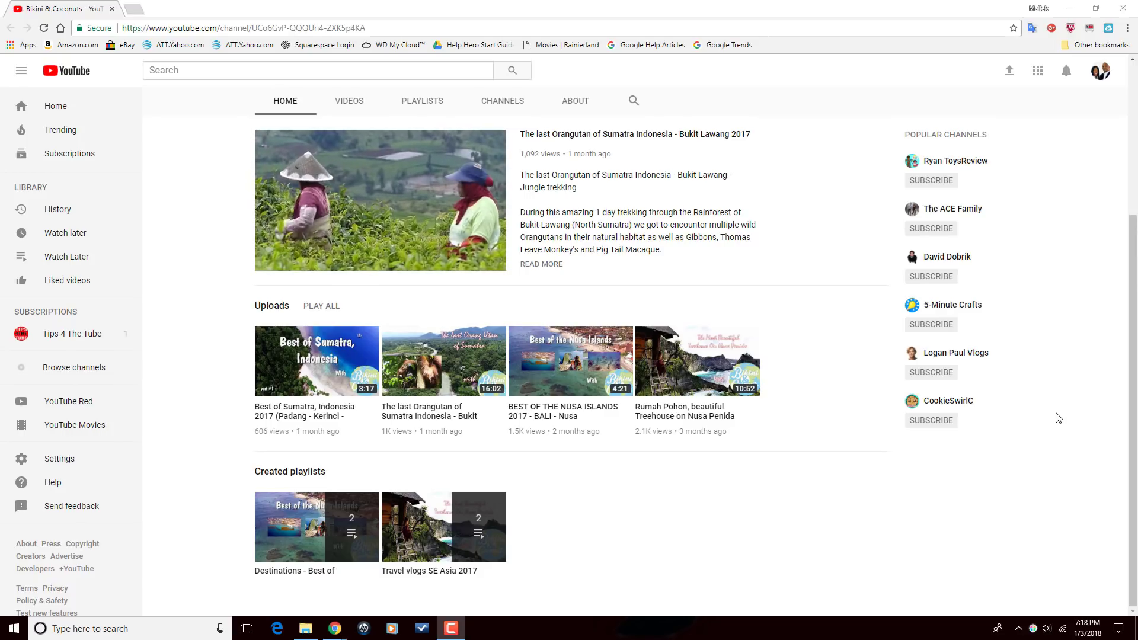
scroll(1057, 418, up, 3)
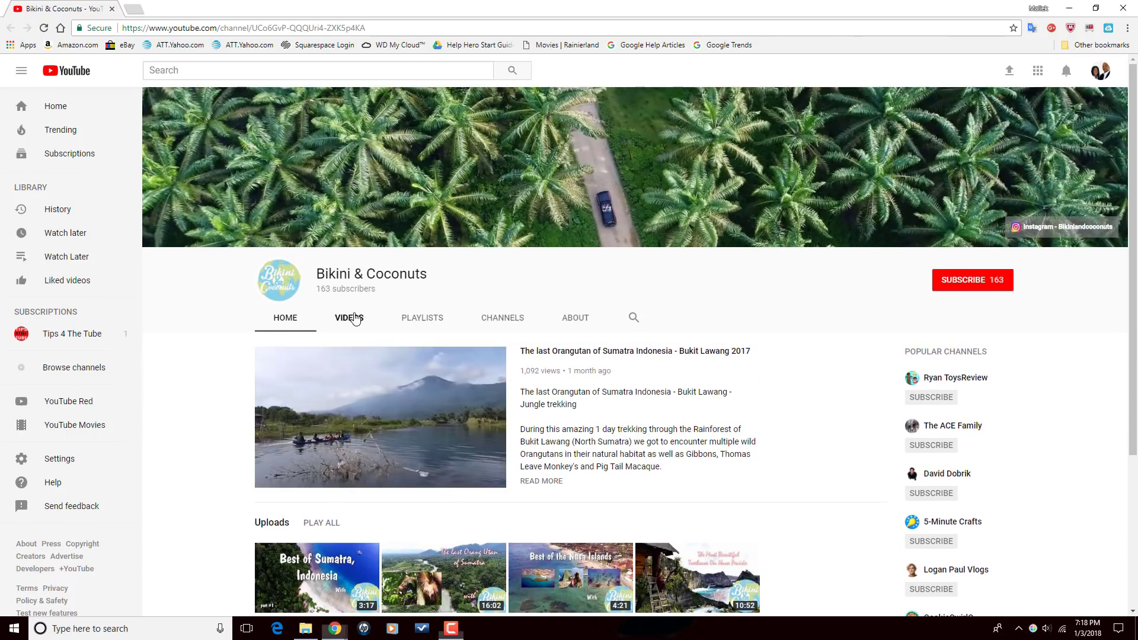